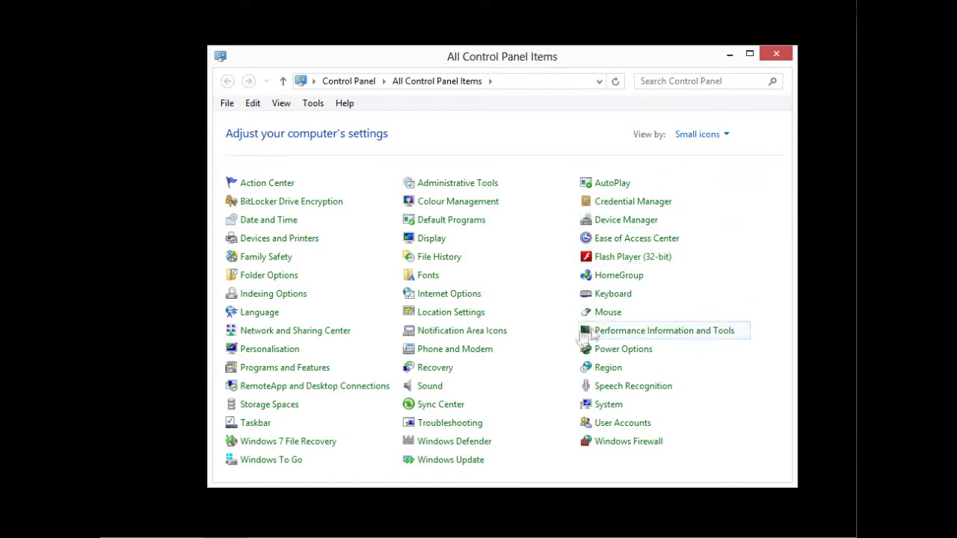
Go to Network Connections through Network and Sharing Center and right-click the Ethernet adapter
left_click(322, 337)
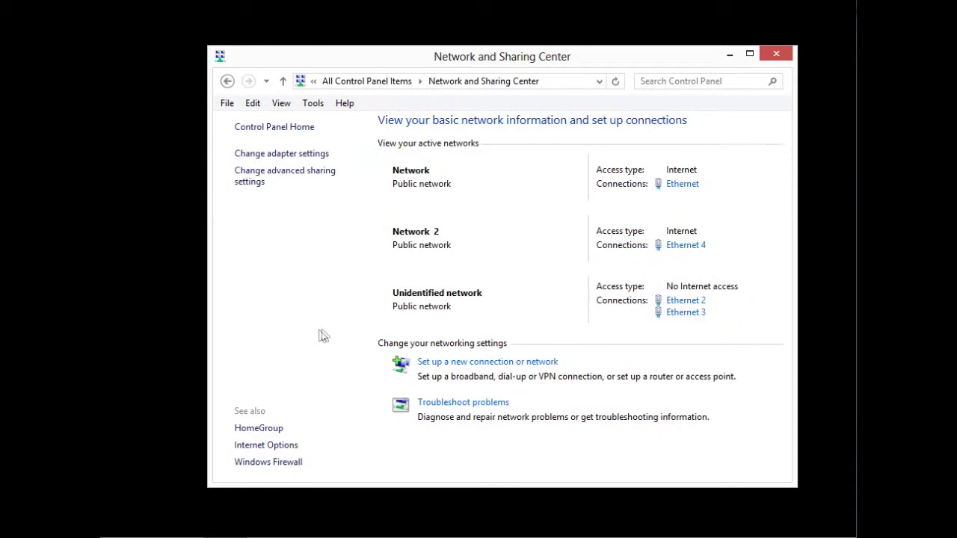
left_click(312, 155)
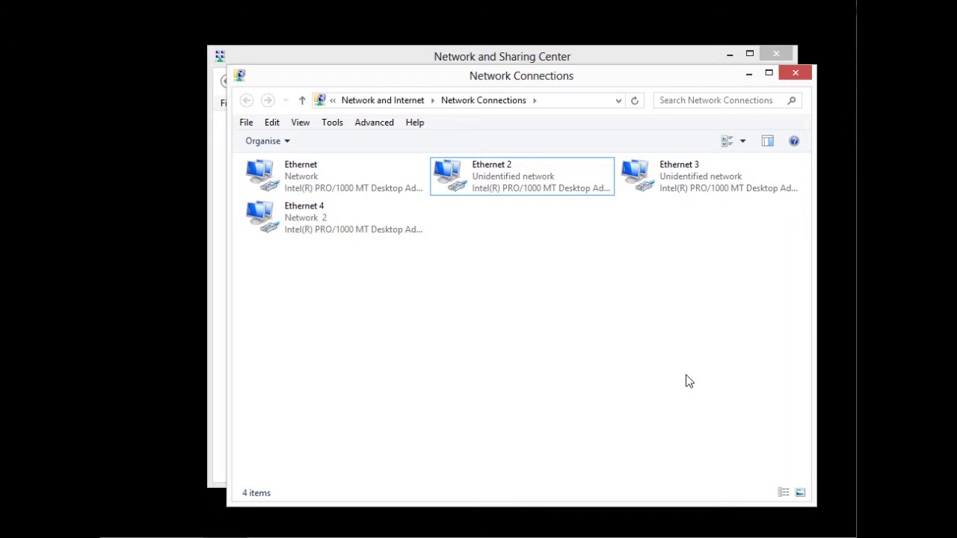
left_click(675, 185)
left_click(598, 181)
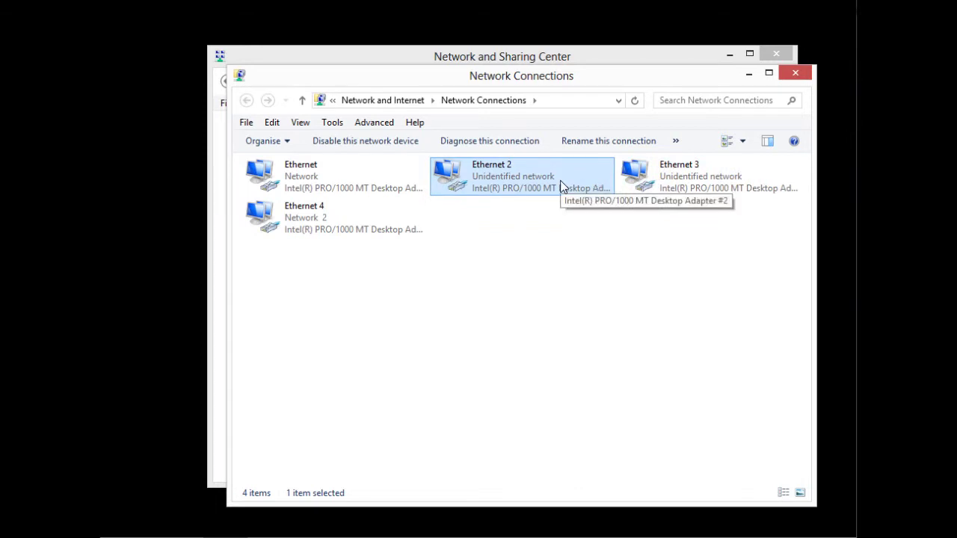
left_click(374, 186)
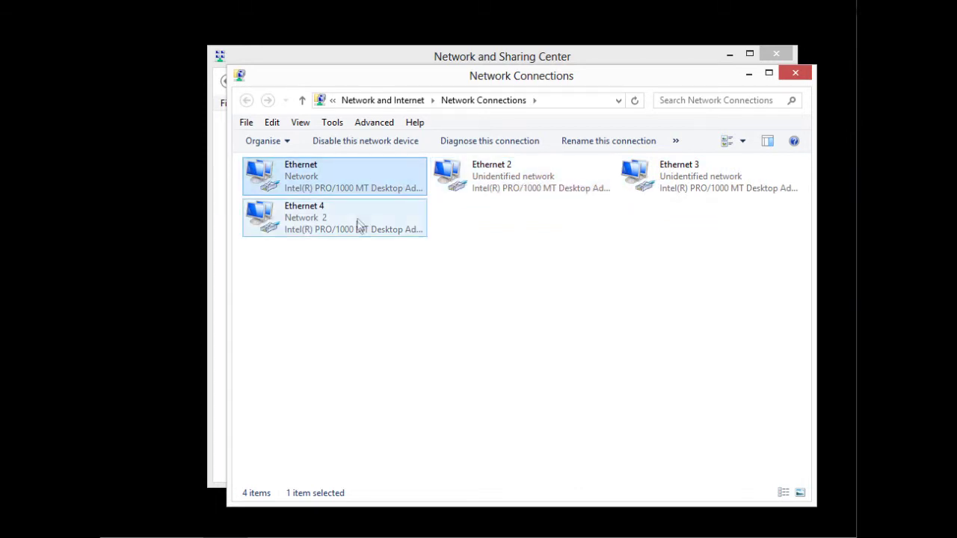
left_click(358, 223)
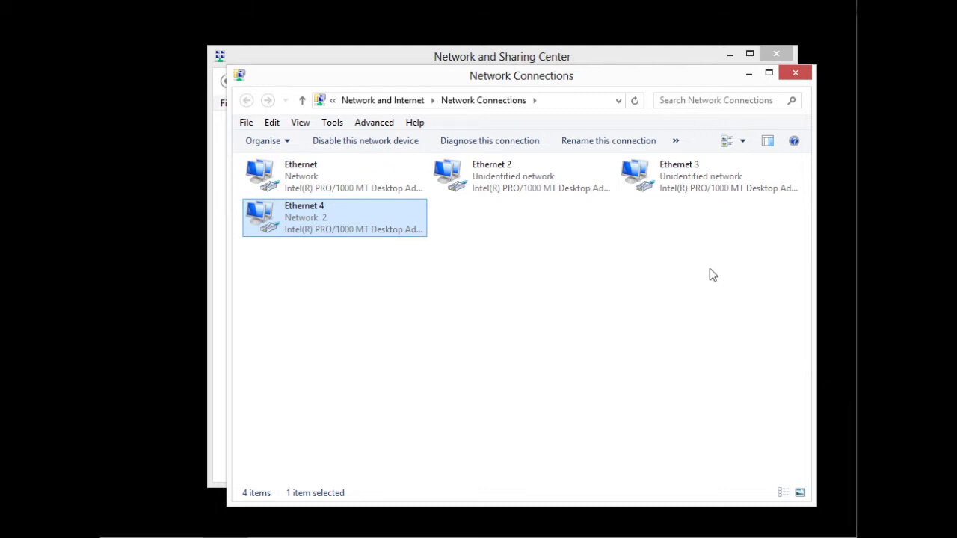
left_click(333, 177)
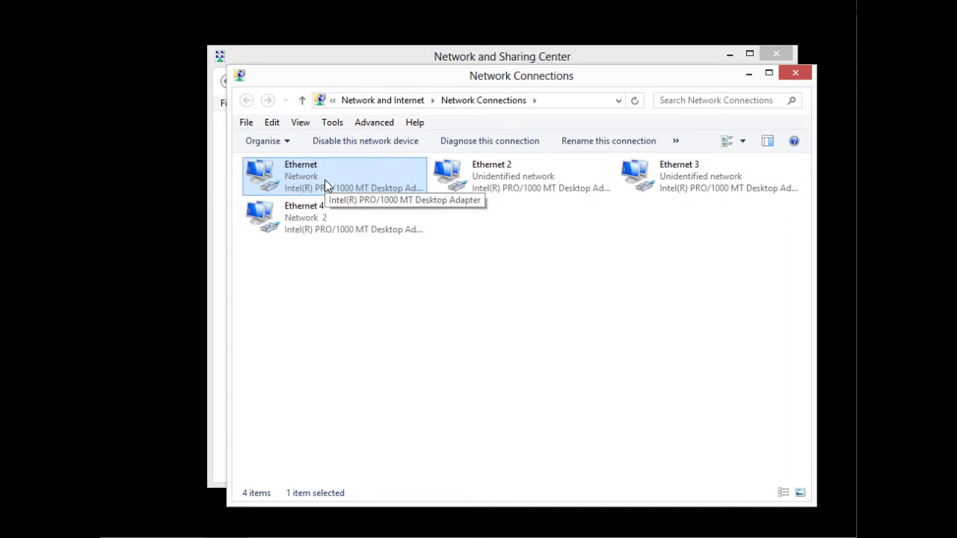
right_click(325, 179)
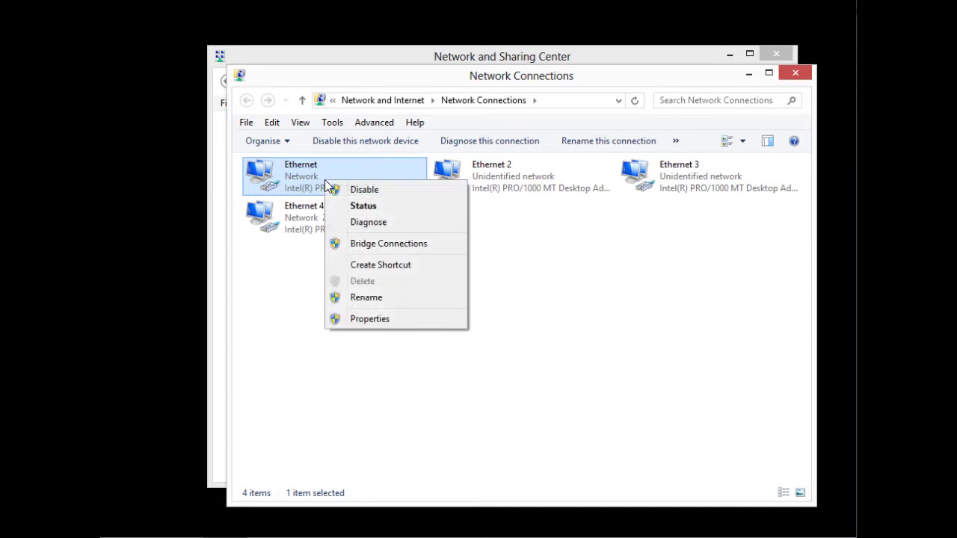
Open the Ethernet adapter's TCP/IPv4 properties and select 'Use the following IP address'
left_click(394, 320)
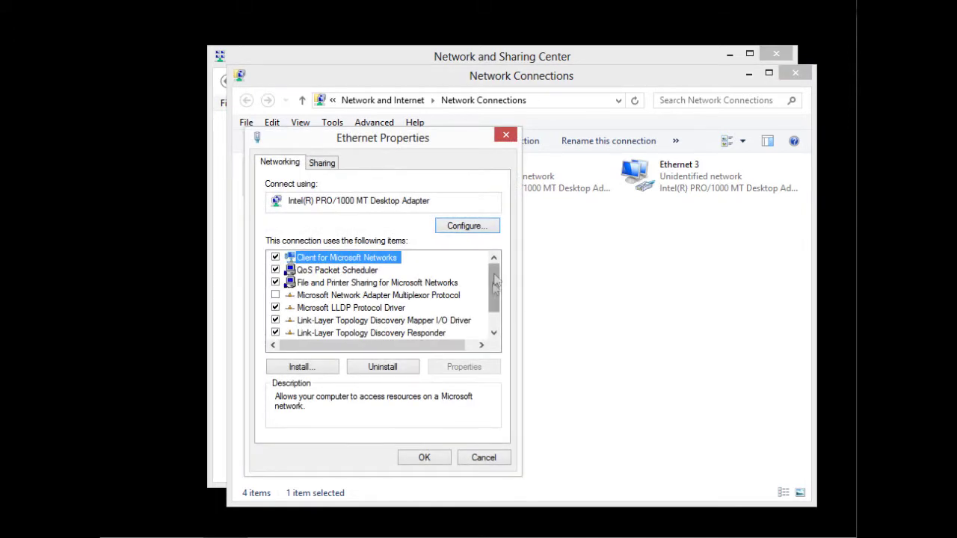
left_click_drag(497, 301, 497, 314)
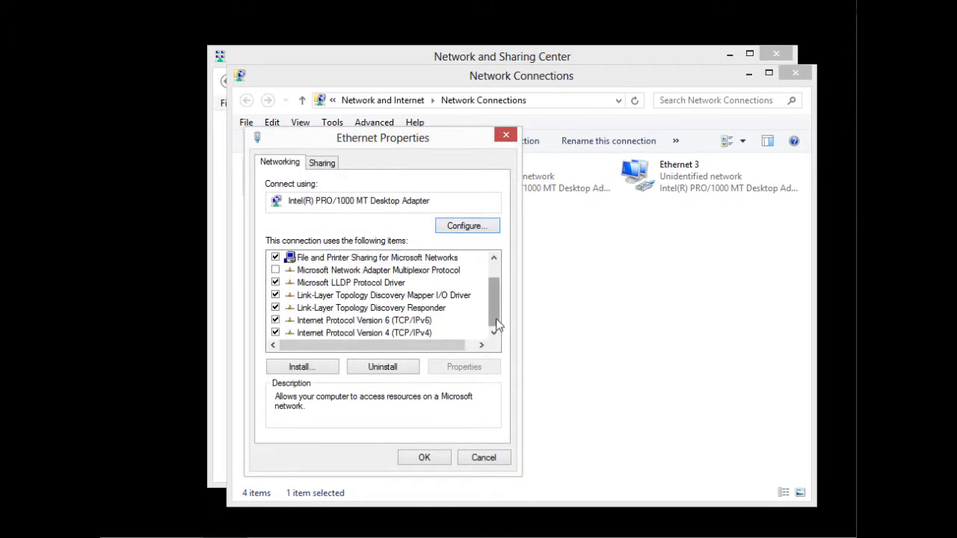
left_click(399, 336)
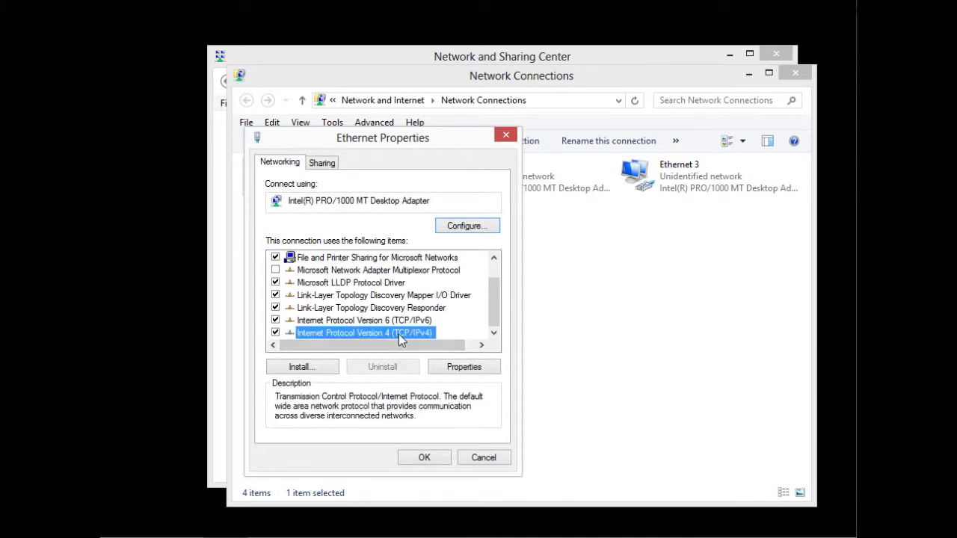
left_click(461, 367)
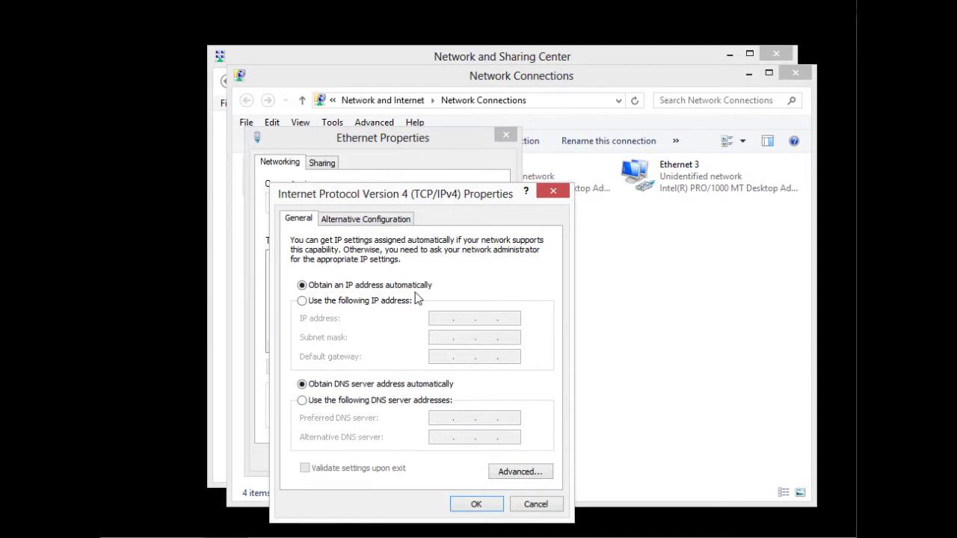
left_click(364, 303)
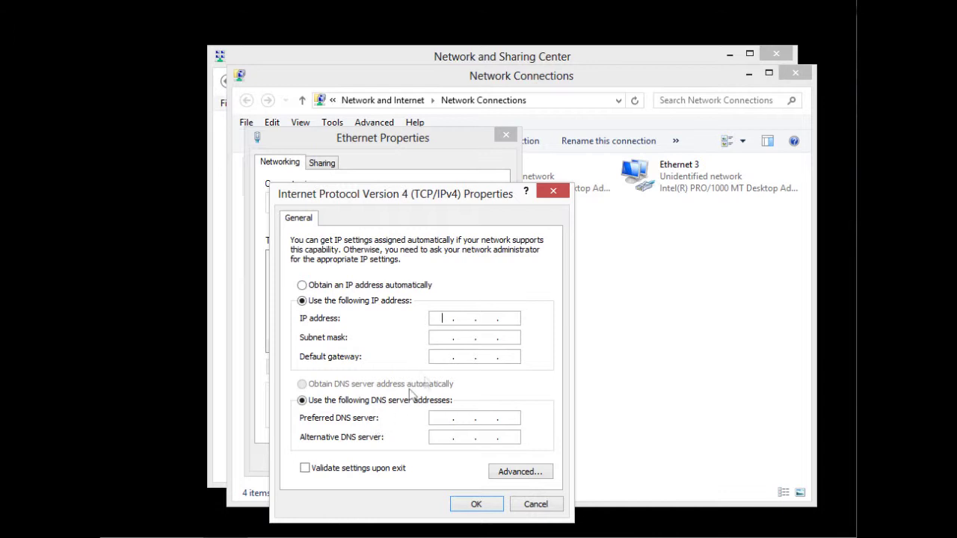
Go through the IP, mask, gateway and DNS fields, leaving IP 192.168.1 and mask 255.255.255.0
left_click(464, 319)
left_click(464, 338)
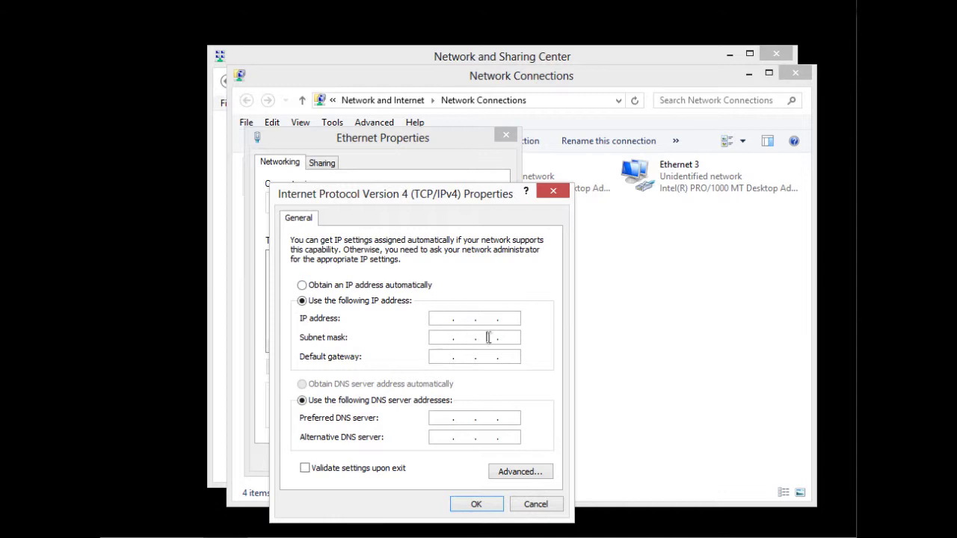
left_click(440, 358)
left_click(448, 417)
left_click(447, 337)
left_click(465, 337)
left_click(488, 341)
left_click(435, 356)
left_click(514, 359)
left_click(443, 417)
left_click(508, 318)
Enter IP 192.168.1.6, mask 255.255.255.0, gateway and preferred DNS 192.168.1.1, then apply with OK
type("192 . 168 . 1 .")
left_click(443, 338)
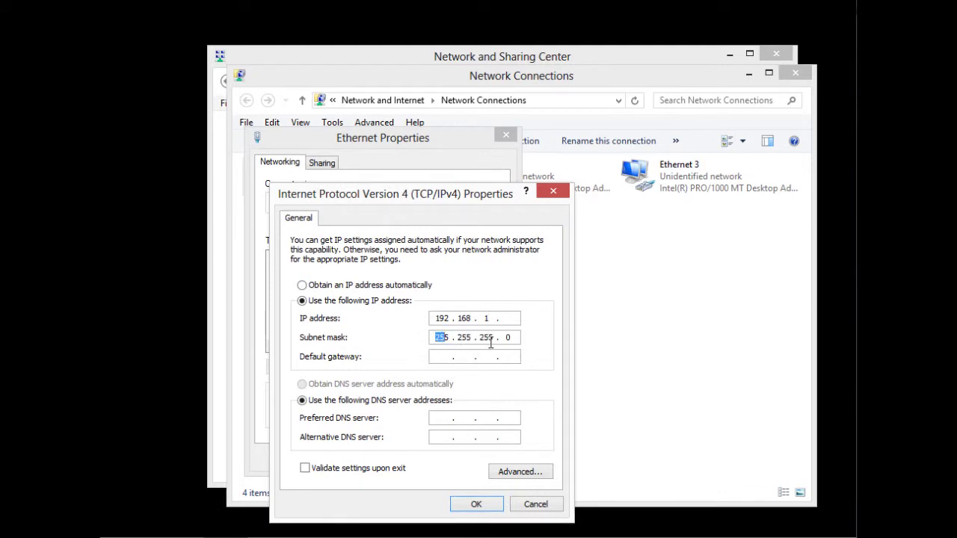
left_click(445, 358)
type("192 . 168 . 1 . 1")
left_click(483, 415)
type("192 . 168 . 1")
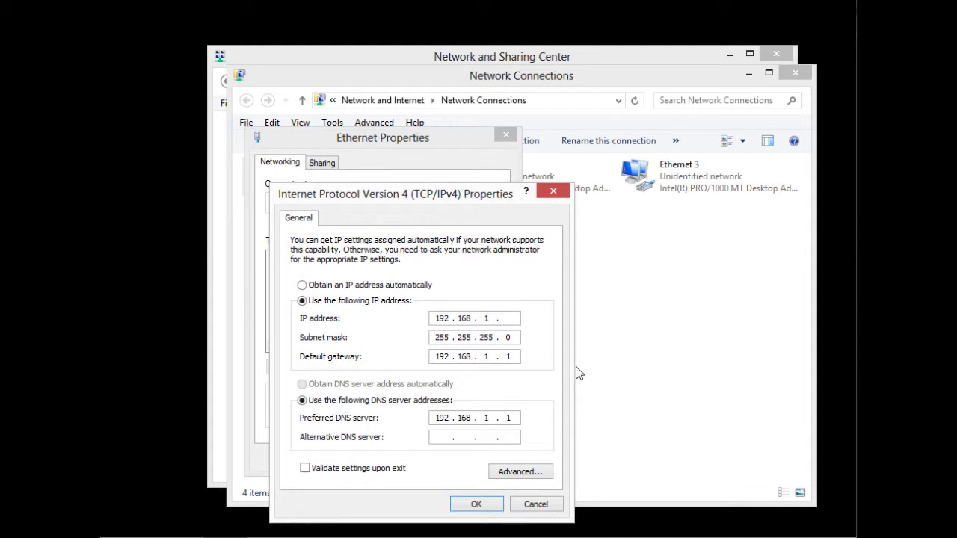
left_click(509, 318)
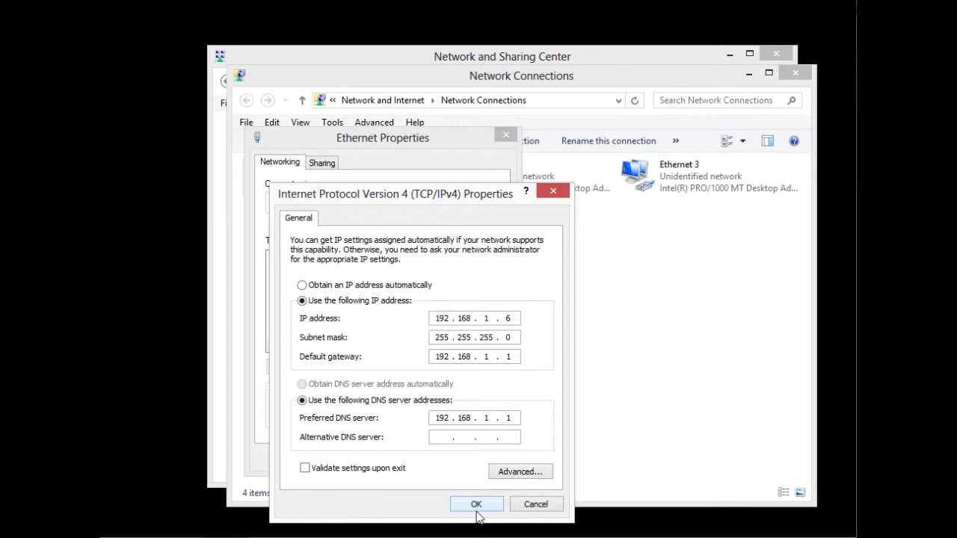
left_click(484, 507)
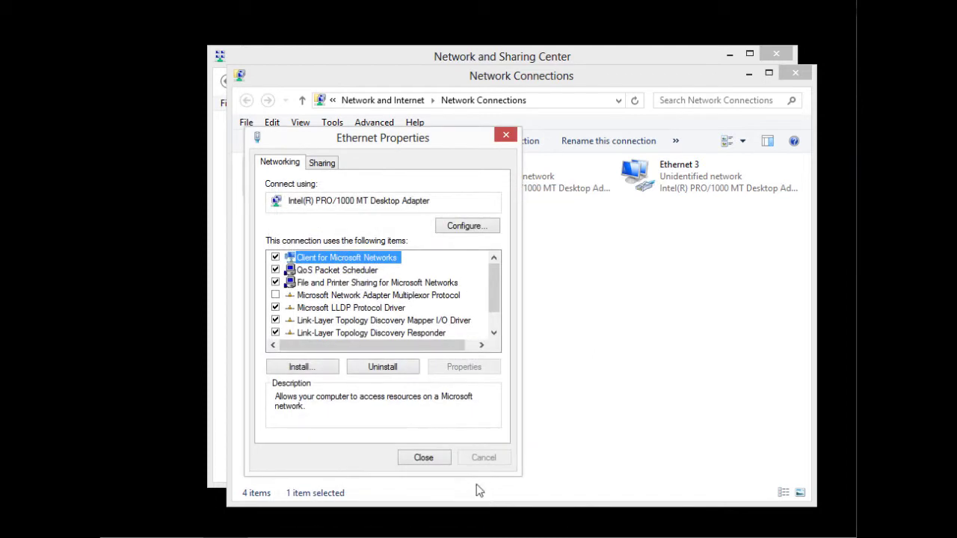
Close Ethernet Properties and open Control Panel from the Settings charm
left_click(435, 458)
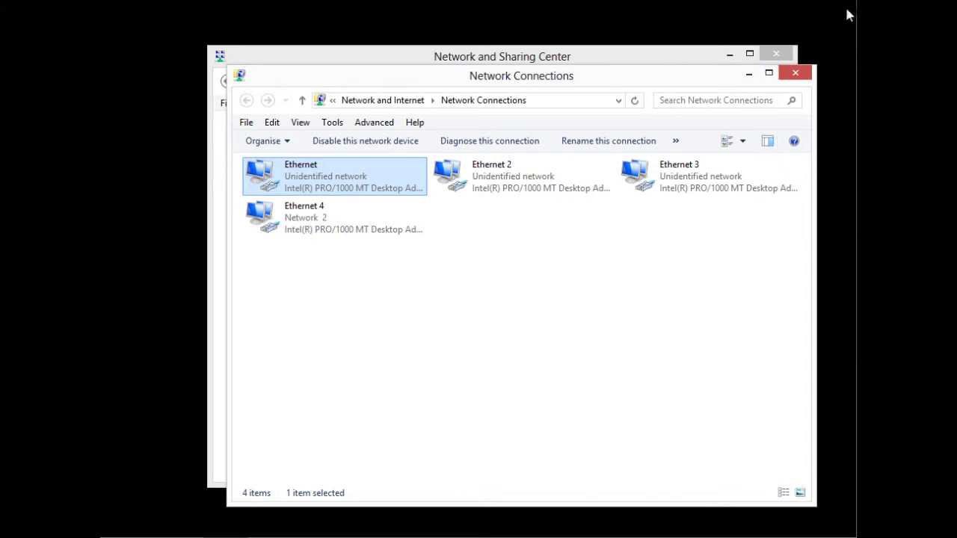
mouse_move(854, 6)
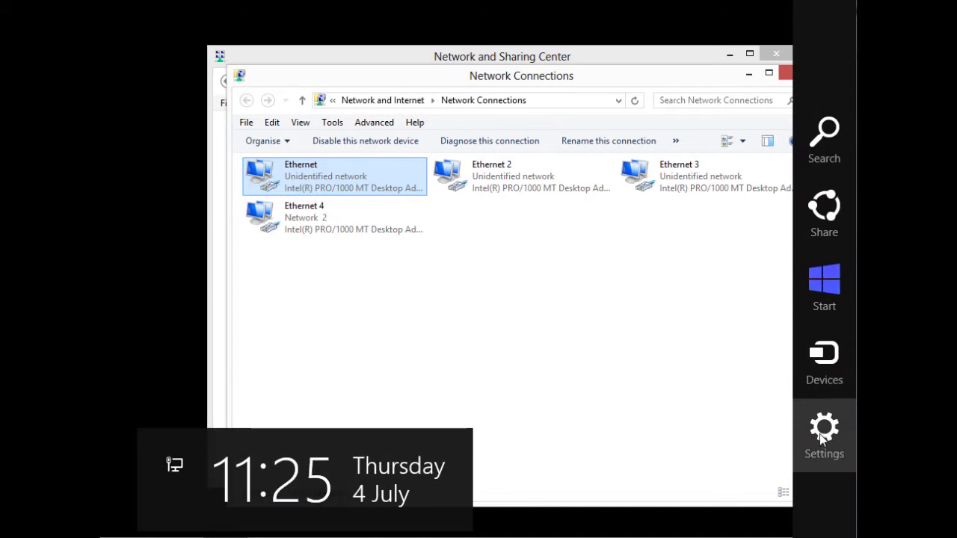
left_click(823, 440)
From Devices and Printers, start Add a printer and choose adding by TCP/IP address or hostname
left_click(709, 104)
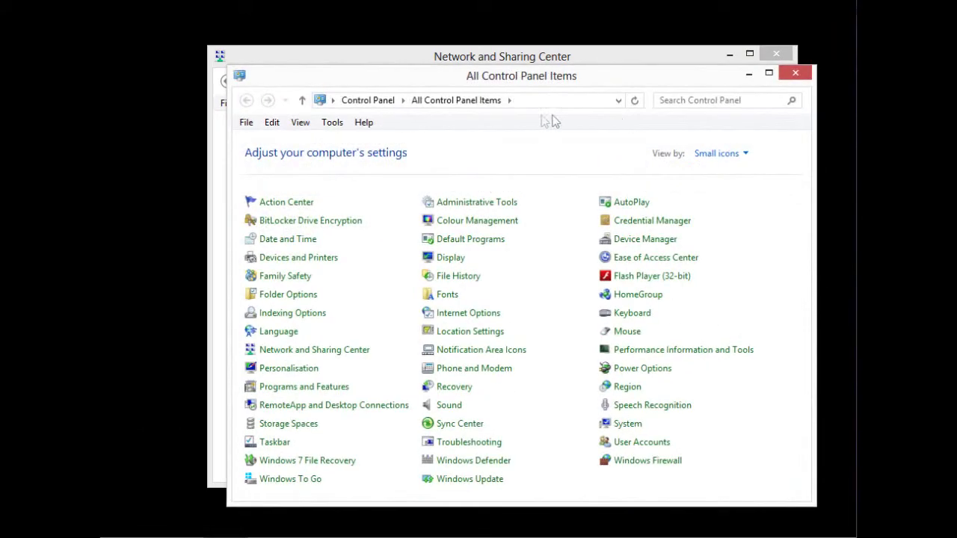
left_click(316, 260)
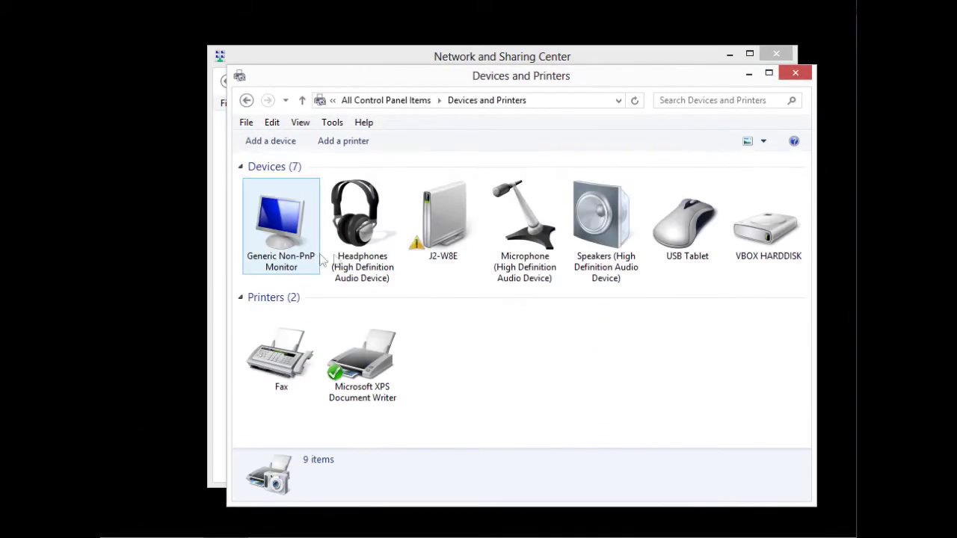
left_click(360, 141)
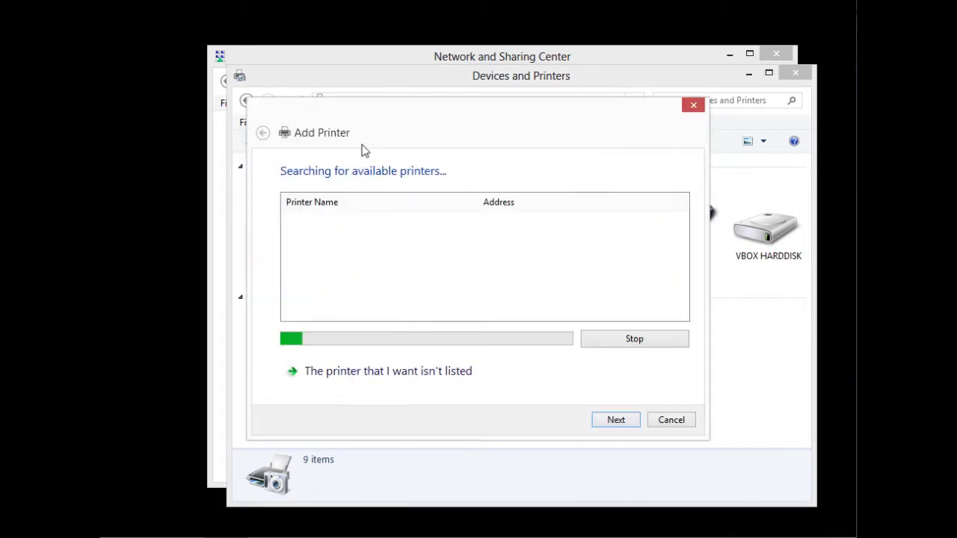
left_click(399, 377)
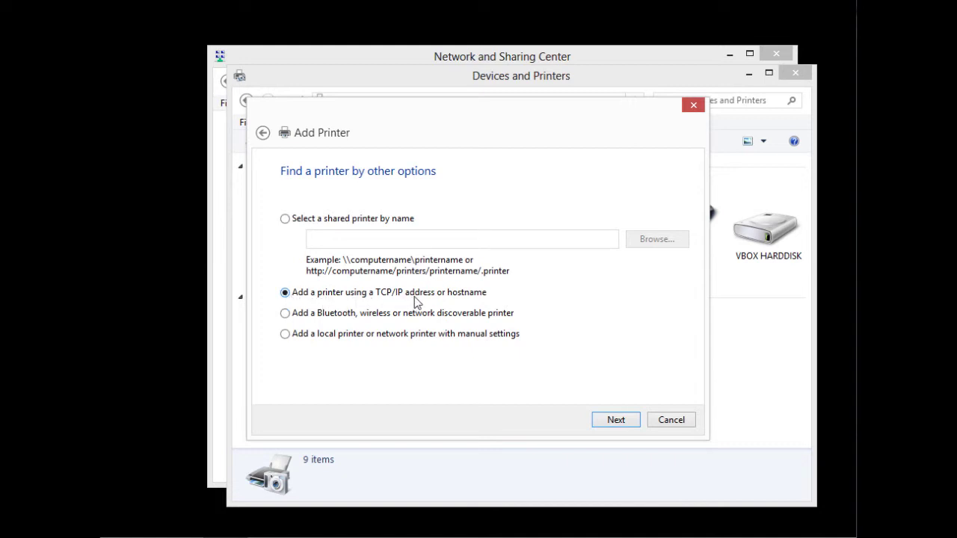
left_click(616, 421)
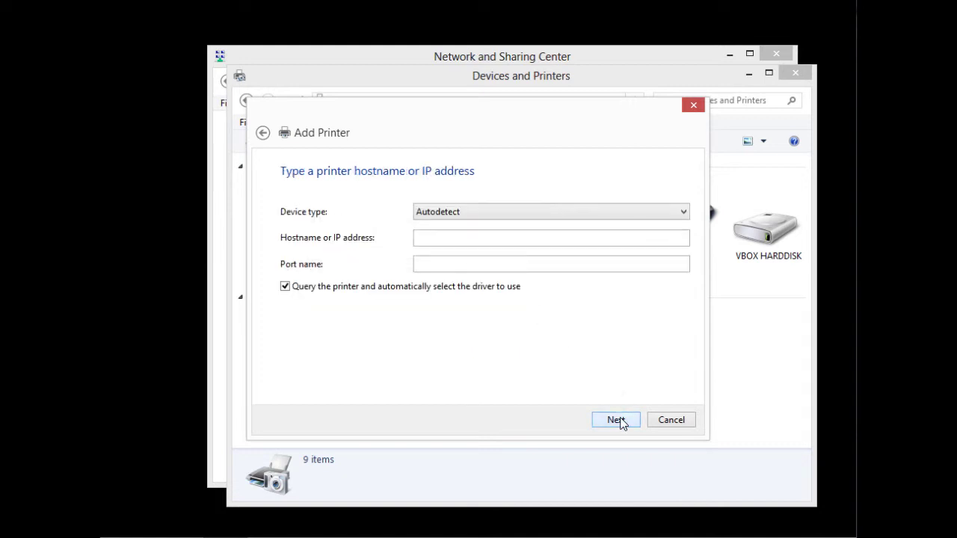
Enter the printer address 192.168.1.9 and have the wizard detect its port
left_click(459, 237)
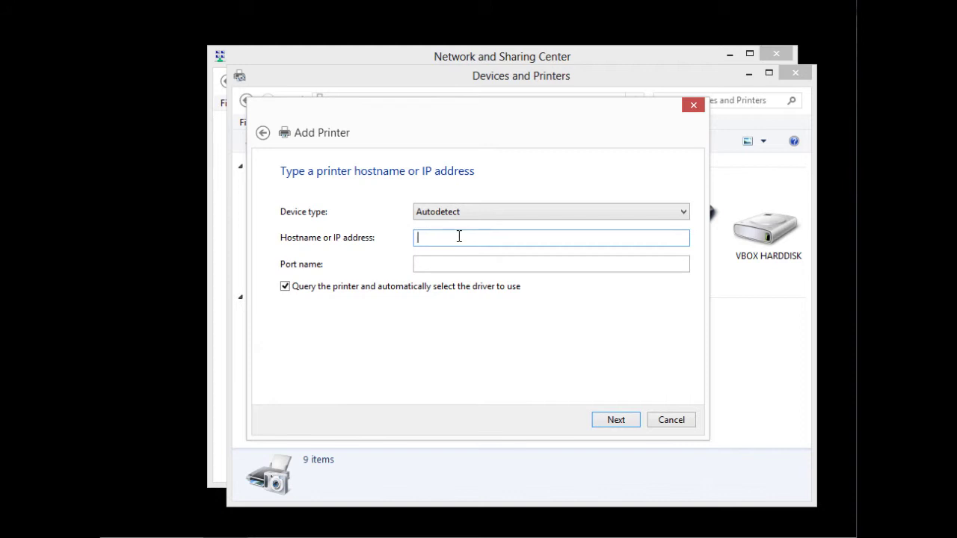
type("192.168.1.9")
left_click(619, 423)
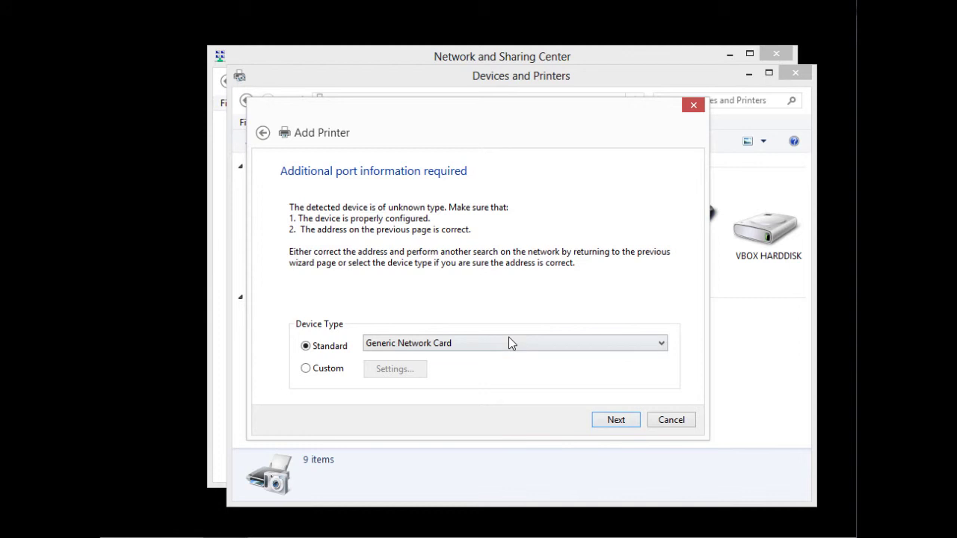
Accept Generic Network Card, pick the Samsung CLP-550 Series driver, keep it and the default name
left_click(627, 423)
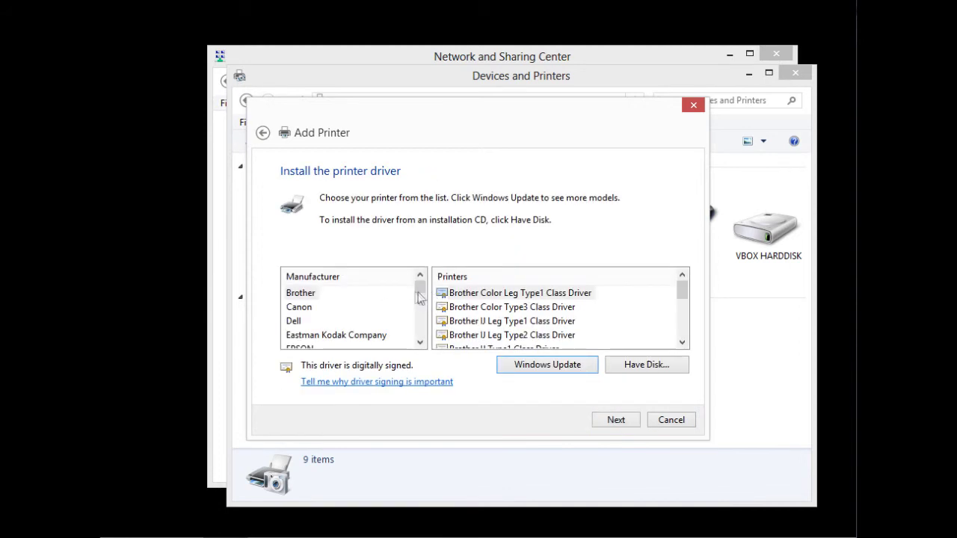
left_click_drag(419, 298, 420, 324)
left_click(311, 324)
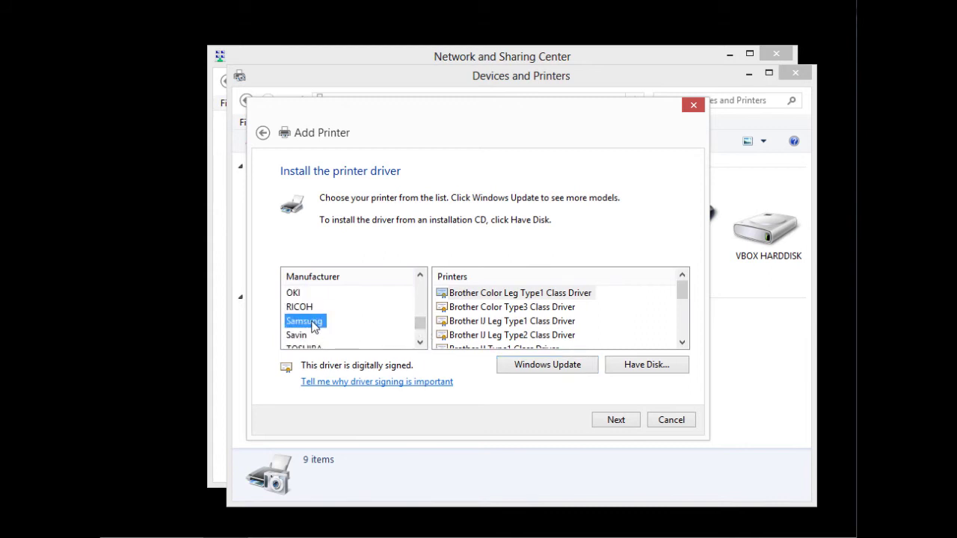
mouse_move(683, 294)
left_mouse_down()
mouse_move(686, 307)
mouse_move(687, 299)
left_mouse_up()
left_click(533, 322)
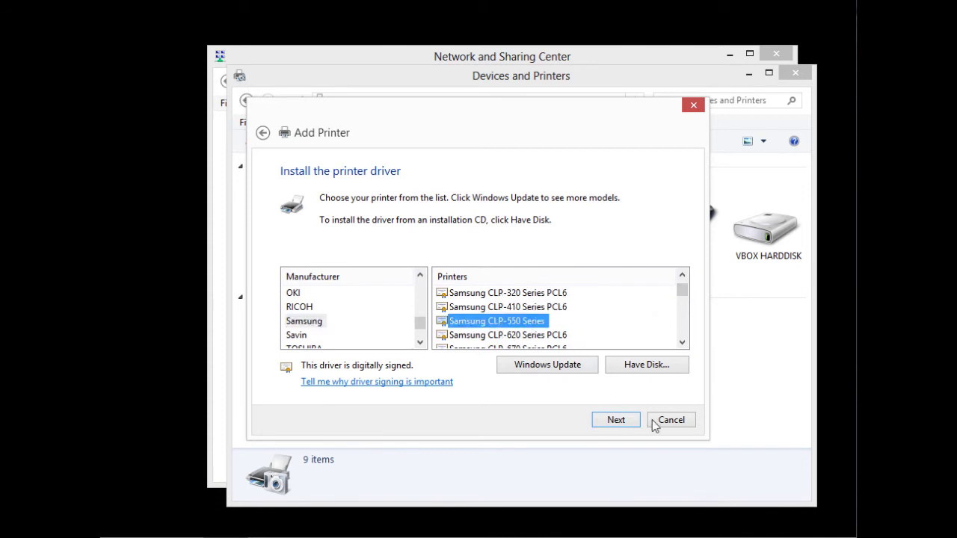
left_click(613, 421)
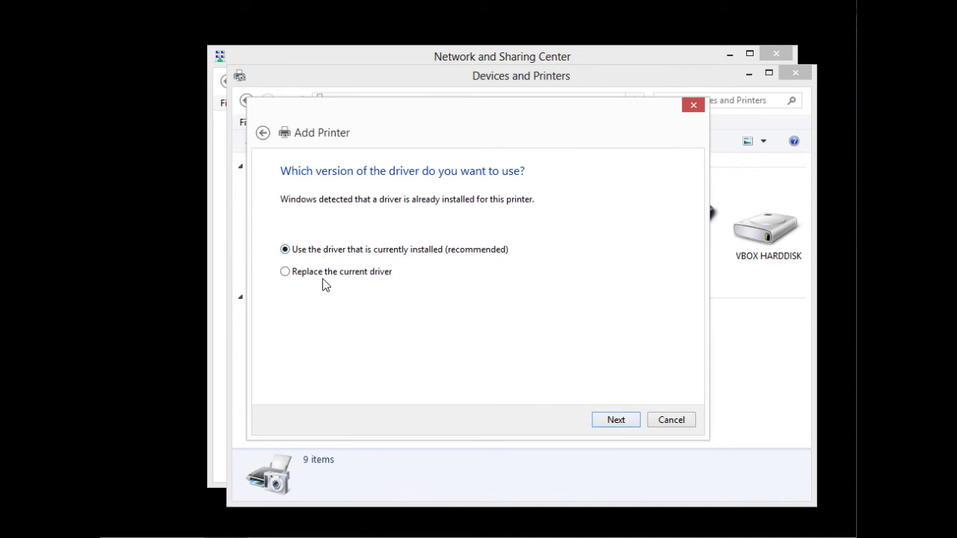
left_click(622, 423)
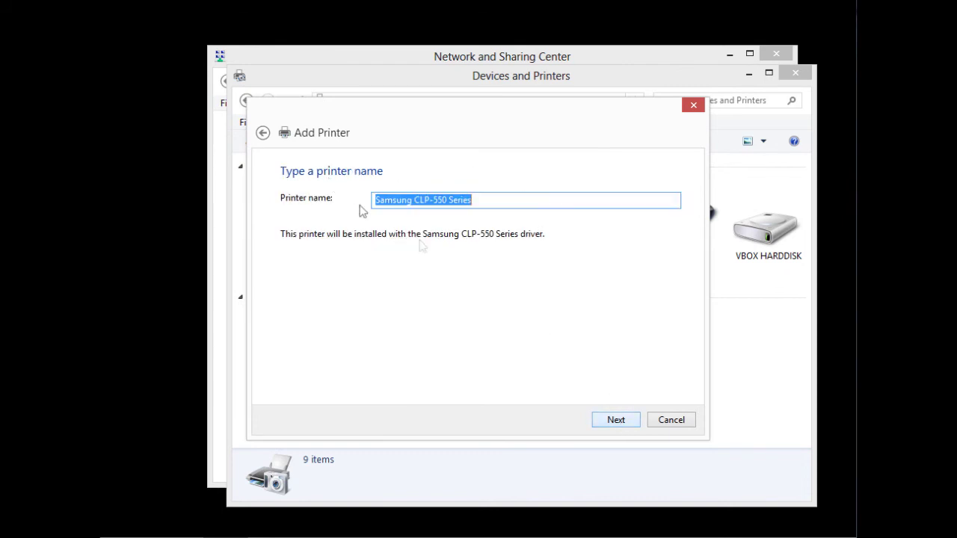
left_click(613, 421)
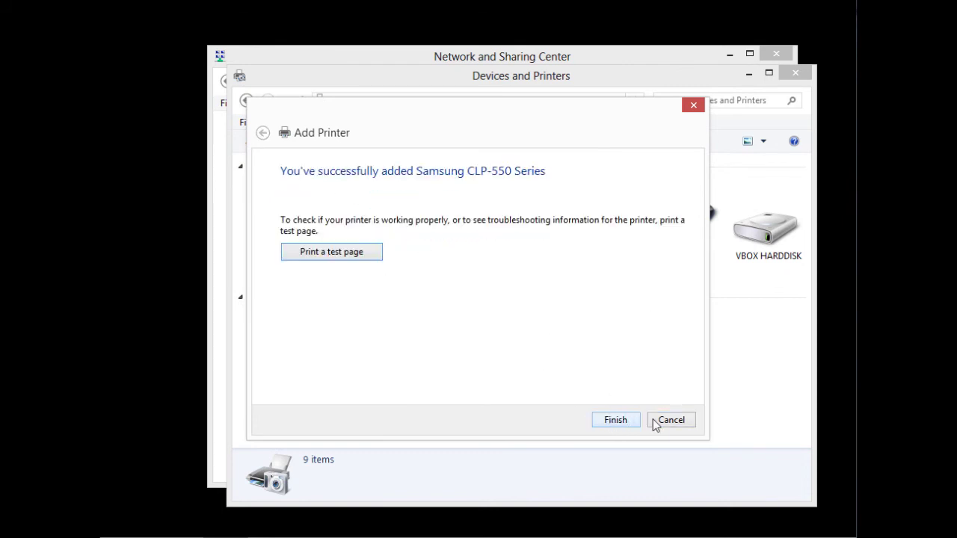